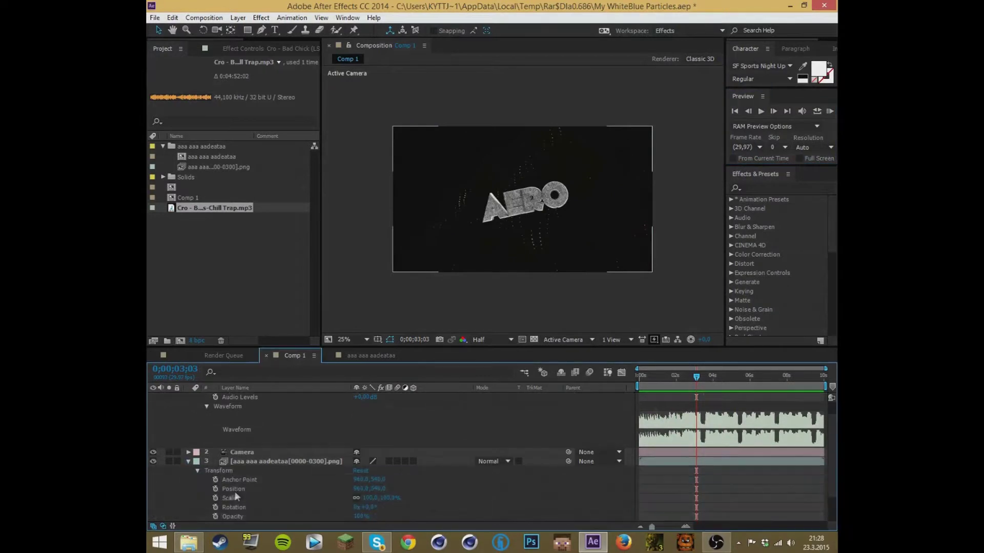
Start Scale keyframes on the AERO image sequence layer at about 3;03, pulsing it up to 124% on the beat
left_click(216, 498)
key("Page_Down")
left_click_drag(368, 499, 380, 496)
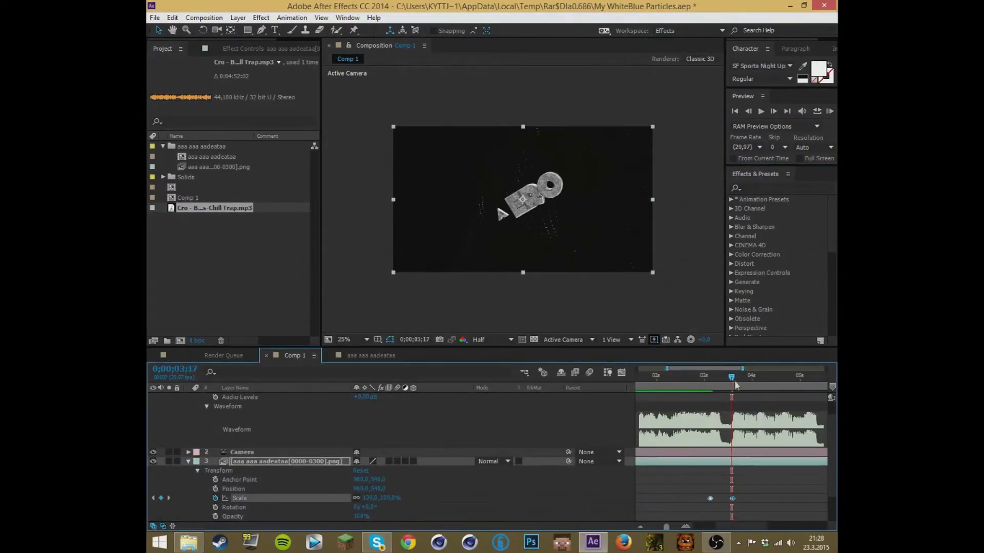
mouse_move(743, 379)
left_mouse_down()
mouse_move(776, 392)
mouse_move(825, 382)
mouse_move(704, 379)
mouse_move(734, 391)
left_mouse_up()
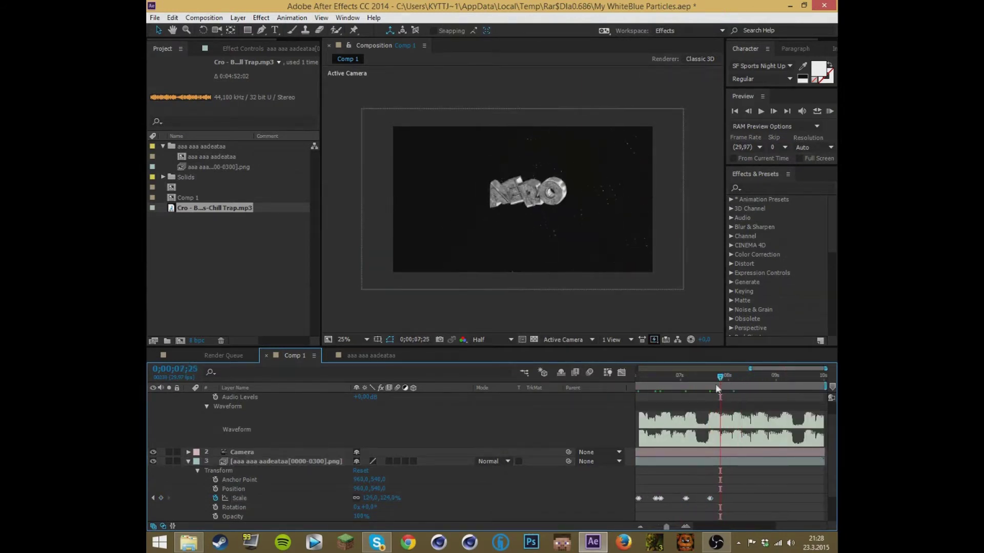
Paste the Scale pulse keyframes onto the following beats up to 9;03 and run a RAM preview
key("ctrl+v")
left_click_drag(734, 378, 780, 378)
key("ctrl+v")
key("ctrl+v")
key("ctrl+v")
key("ctrl+v")
left_click(829, 114)
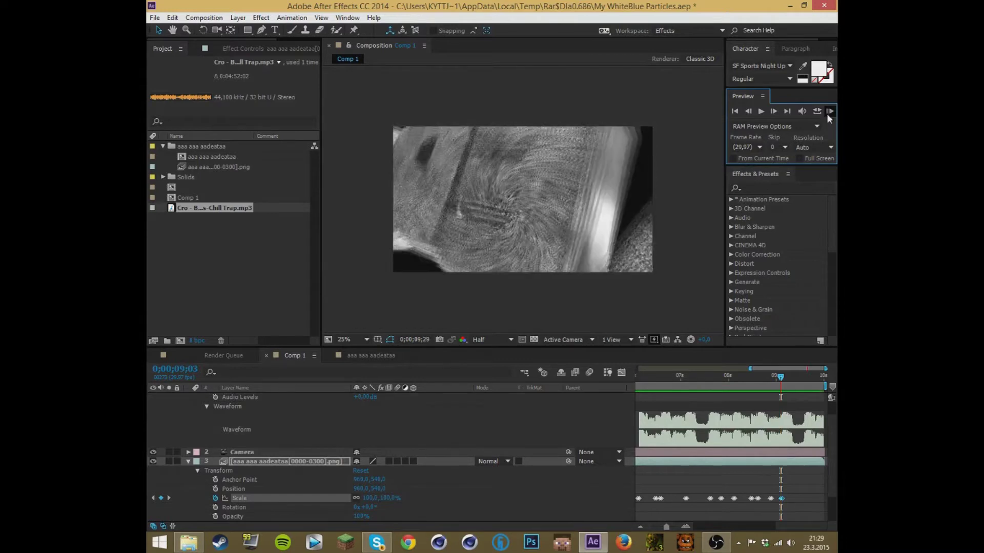
Apply Optics Compensation to the AERO image sequence layer around 7;26 and turn on Reverse Lens Distortion
left_click_drag(700, 378, 723, 382)
left_click(764, 188)
type("optic")
left_click_drag(784, 208, 287, 462)
scroll(196, 481, "down", 1)
left_click(198, 462)
left_click(206, 471)
scroll(221, 482, "down", 2)
left_click(358, 471)
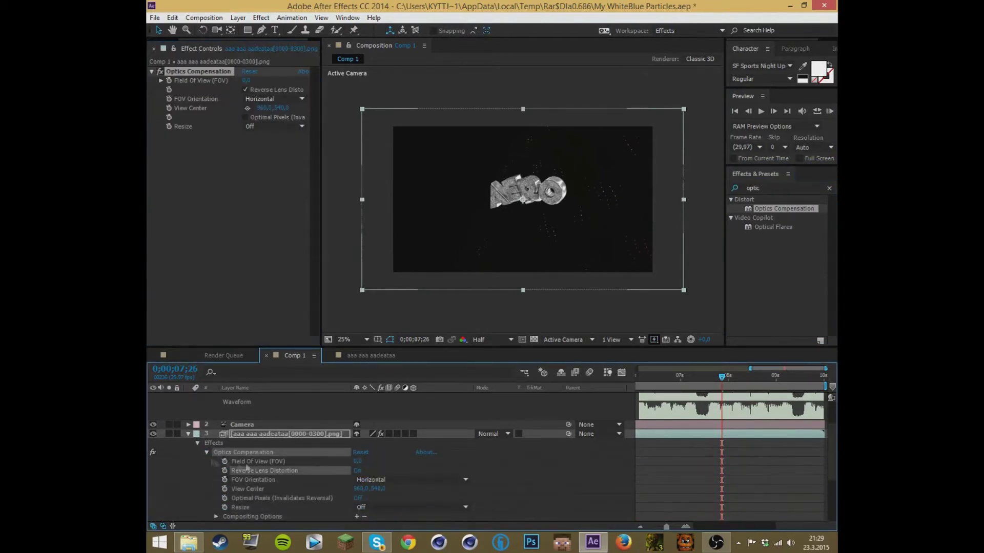
Start keyframing the Optics Compensation Field Of View and raise it to 157
left_click(225, 462)
left_click(358, 462)
type("157")
key("Return")
Bring the Field Of View back to 0 at 8;15 and preview the lens distortion
left_click_drag(722, 377, 752, 377)
left_click(360, 461)
type("0")
key("Return")
left_click(360, 461)
type("0")
key("Return")
left_click(830, 112)
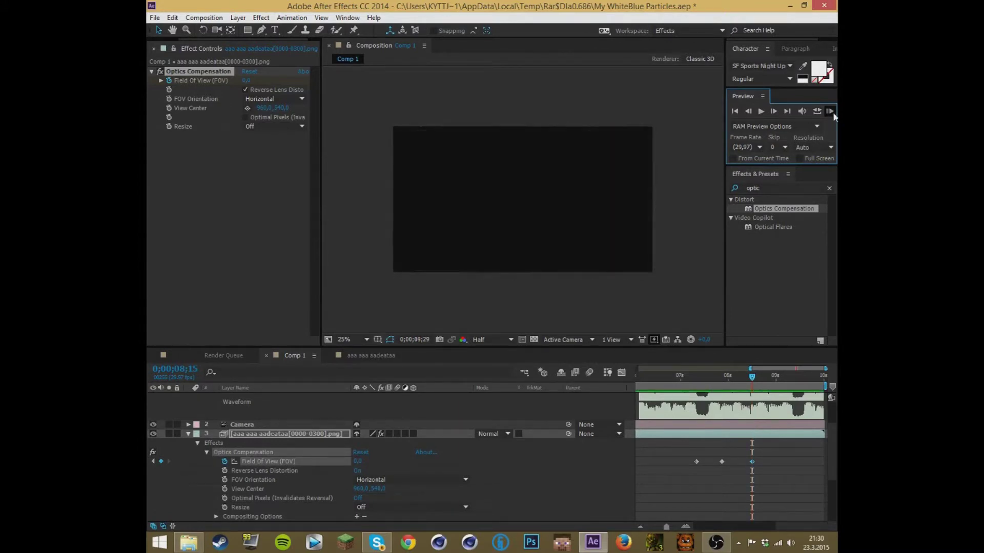
Spread the Field Of View keyframes by moving the first earlier and the last later, and preview the slower distortion
left_click(716, 462)
left_click_drag(697, 462, 694, 469)
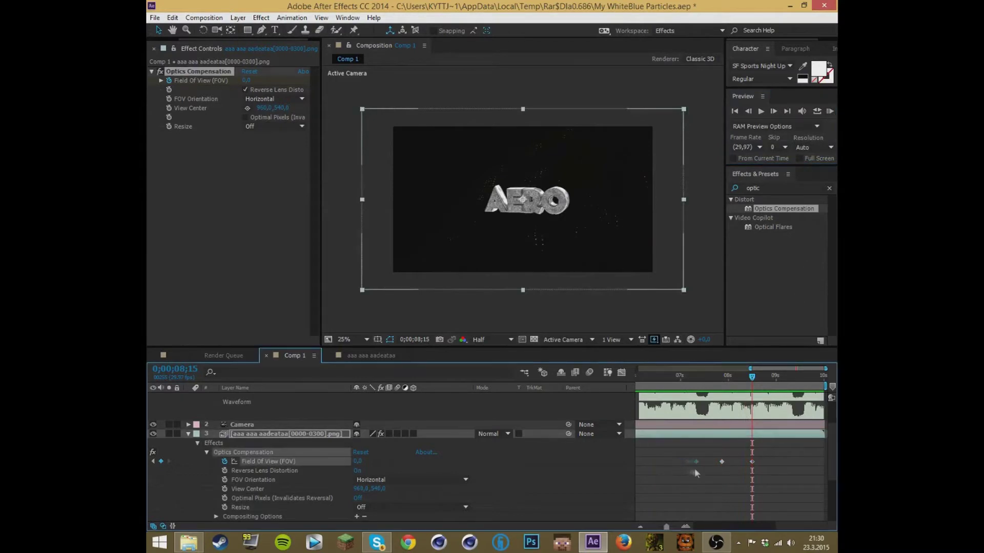
left_click(830, 112)
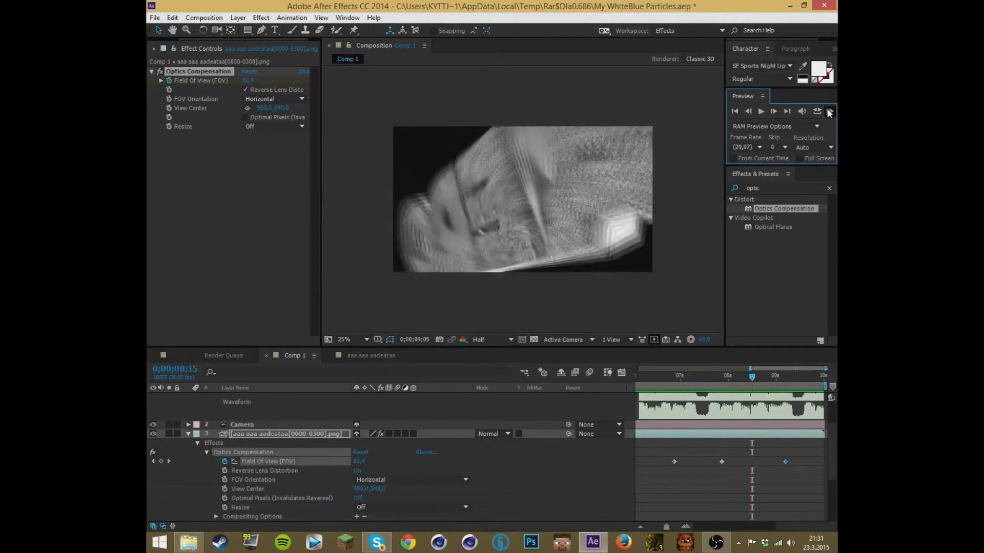
Add an adjustment layer above the AERO layer and apply the Transform effect to it
right_click(169, 404)
mouse_move(205, 330)
left_click(349, 417)
left_click(764, 188)
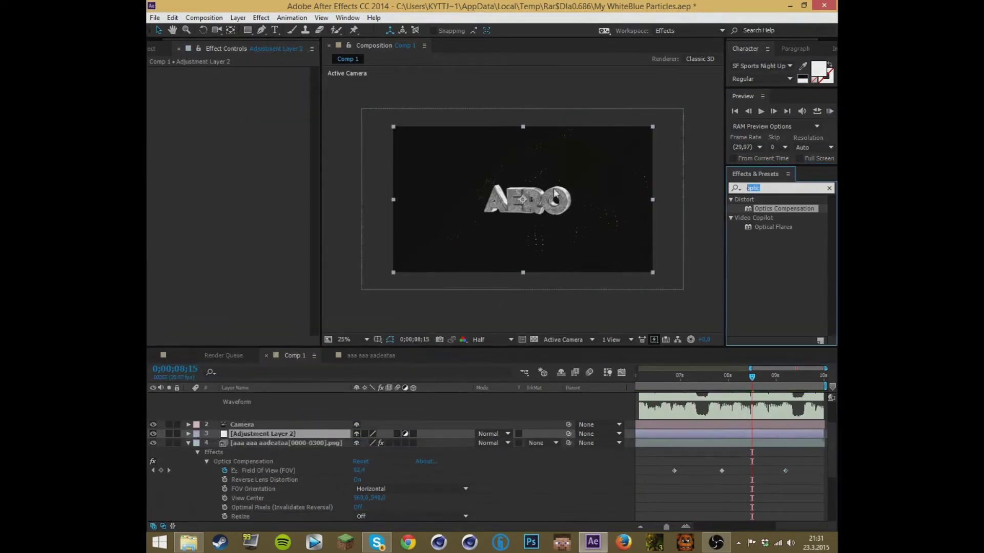
type("transf")
double_click(768, 209)
left_click(188, 434)
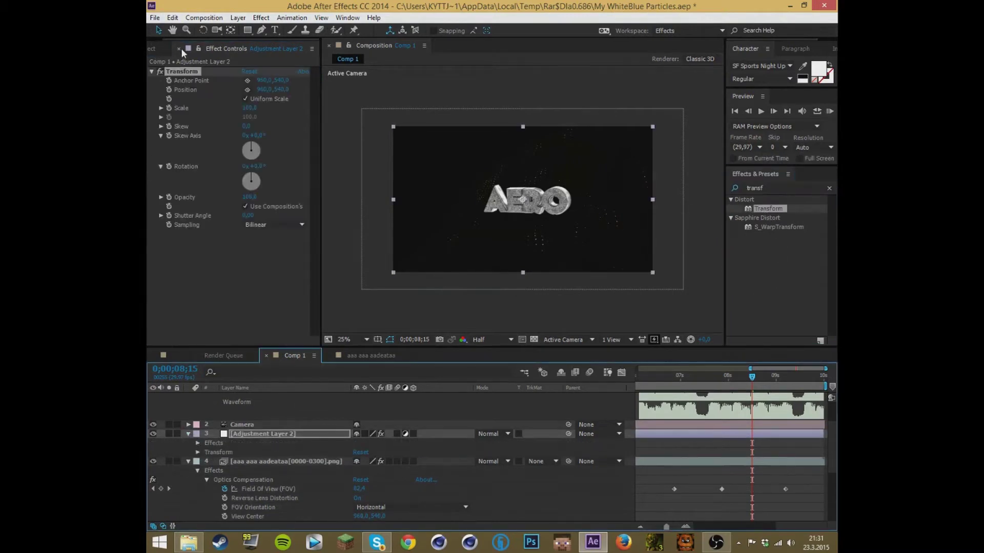
left_click(179, 49)
Expand the adjustment layer's effects and compare the Transform properties with the AERO layer's Scale keyframes
left_click(197, 453)
left_click(197, 453)
left_click(197, 444)
scroll(276, 417, "down", 2)
scroll(274, 416, "up", 2)
scroll(684, 404, "down", 3)
left_click(688, 400)
scroll(692, 406, "down", 2)
scroll(692, 420, "down", 2)
key("space")
scroll(681, 427, "up", 5)
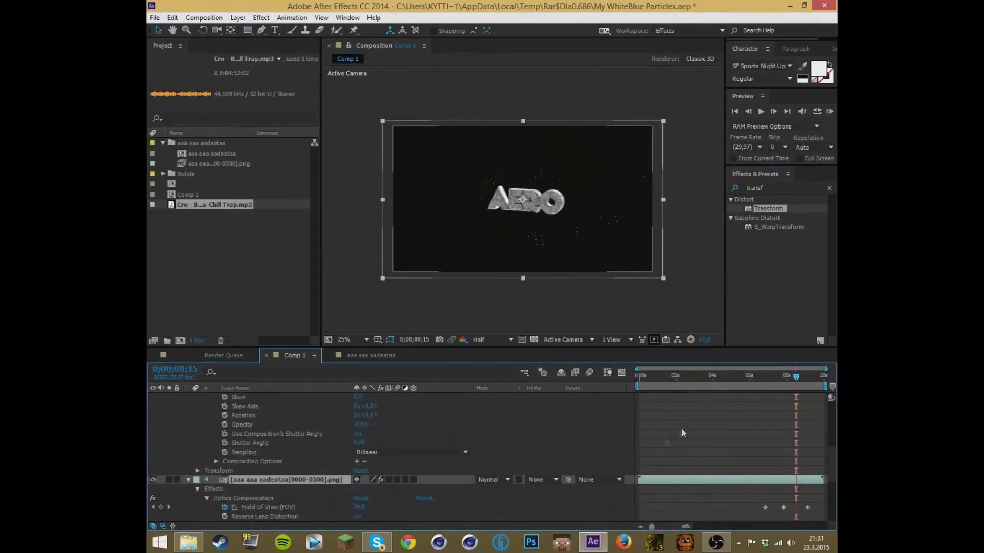
scroll(592, 460, "down", 5)
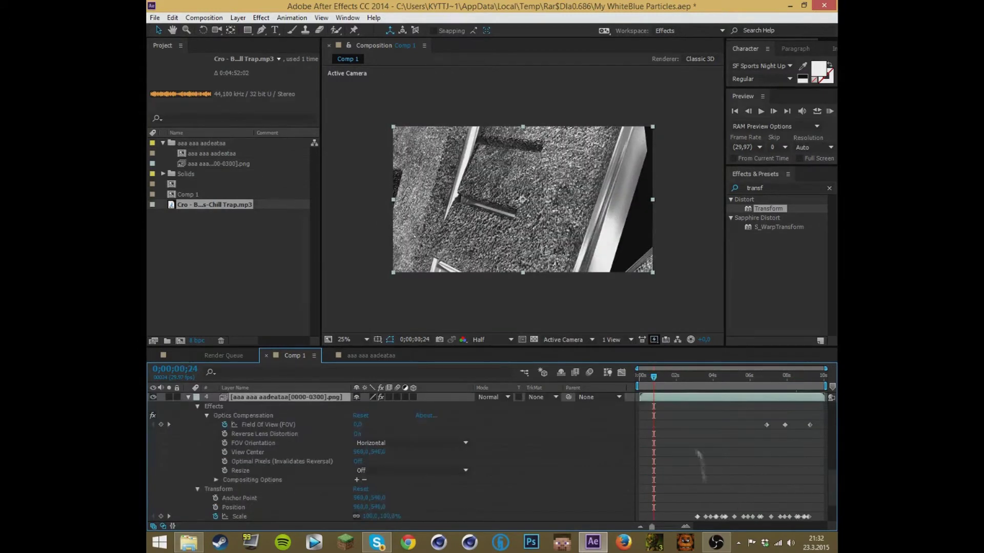
Step to the beat just after 3 seconds and start keyframing the Transform effect's Scale on the adjustment layer
left_click(774, 112)
left_click(773, 112)
left_click(773, 112)
left_click(748, 112)
scroll(215, 434, "up", 5)
left_click(225, 434)
left_click(774, 111)
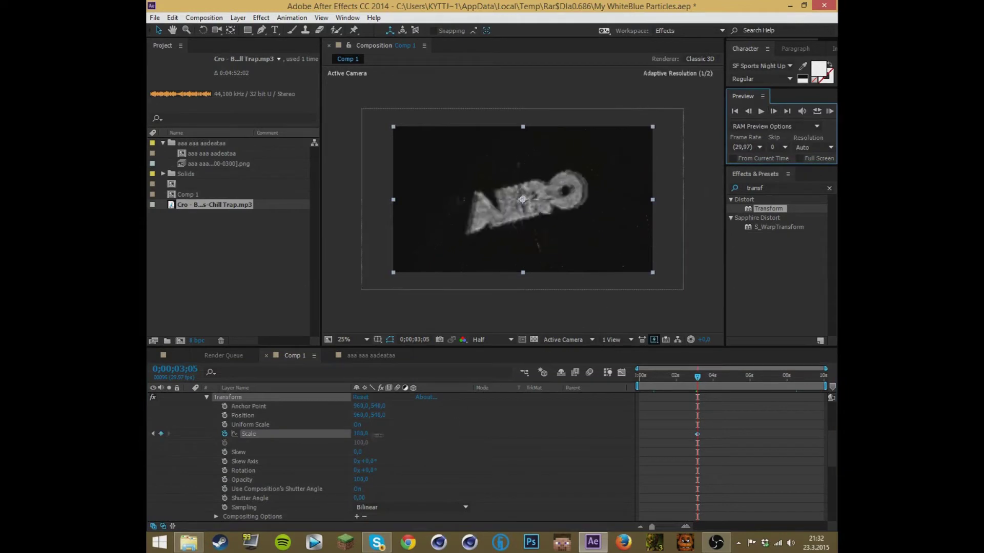
Repeat the adjustment layer's Transform Scale pulse along the beats after 3 seconds and preview the animation
scroll(714, 416, "down", 3)
scroll(714, 414, "down", 2)
left_click_drag(699, 379, 808, 389)
left_click(831, 111)
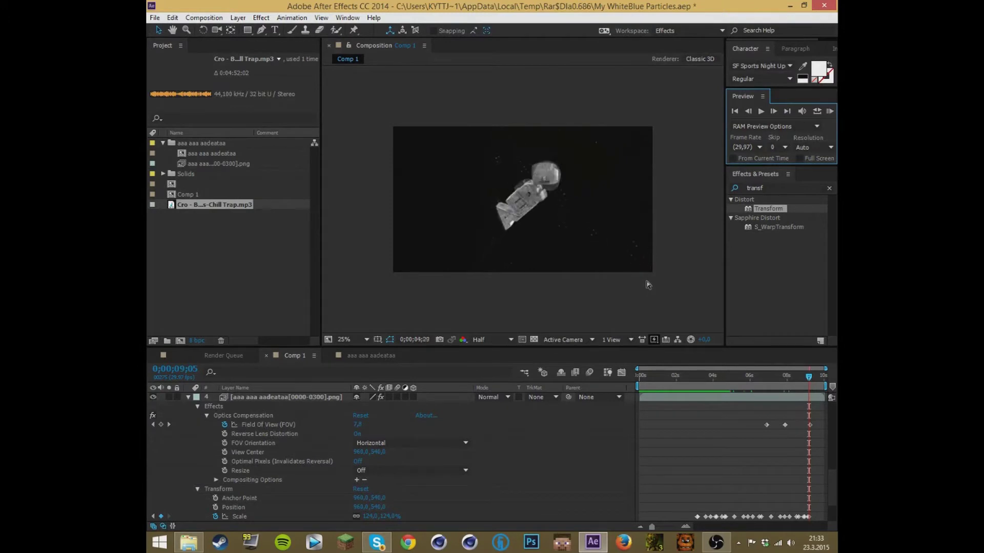
left_click(830, 115)
Apply the S_Shake effect to Adjustment Layer 2 and preview the shaking
left_click(785, 190)
type("s_shake")
left_click_drag(766, 209, 246, 481)
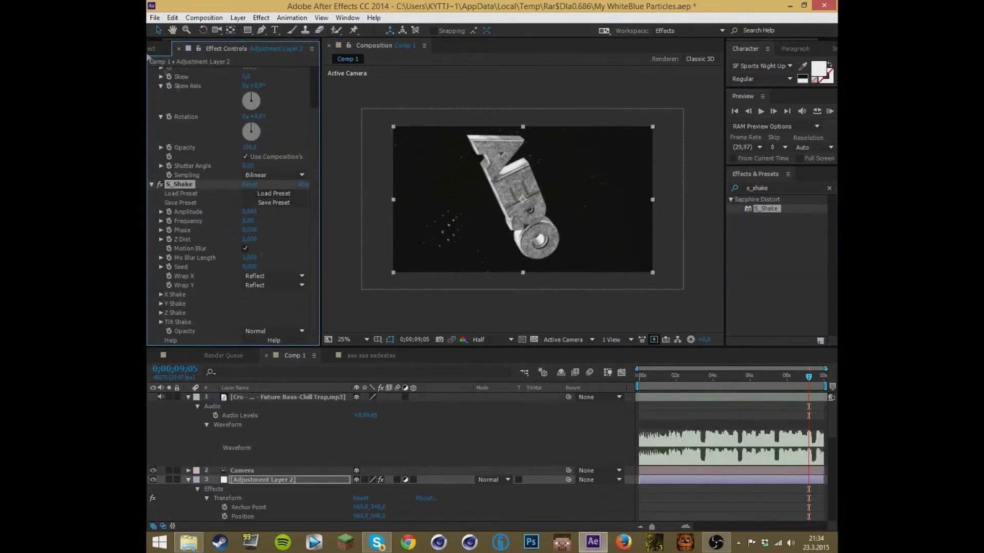
left_click(151, 48)
left_click(830, 111)
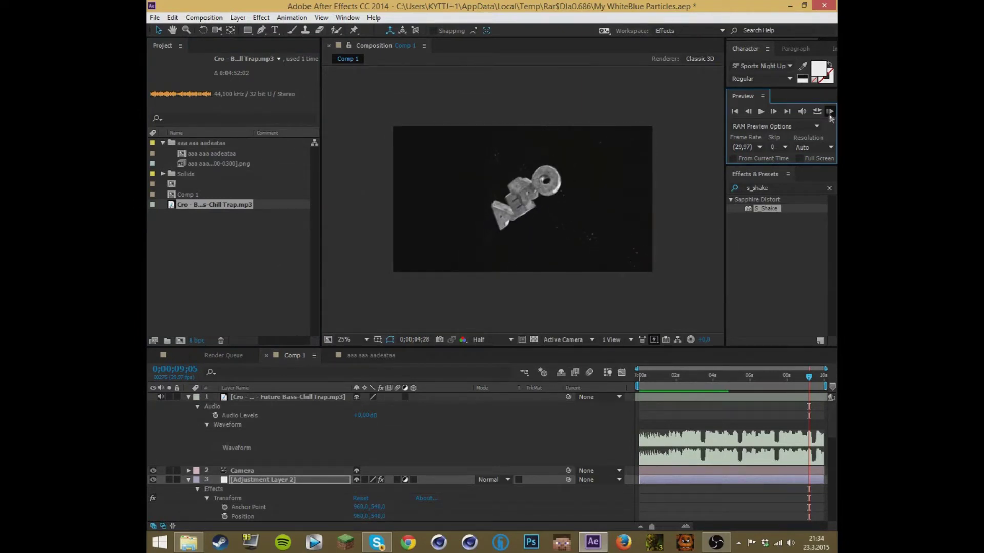
Lower the Z Dist of S_Shake on the adjustment layer to about 0.97 and preview the result
left_click(198, 489)
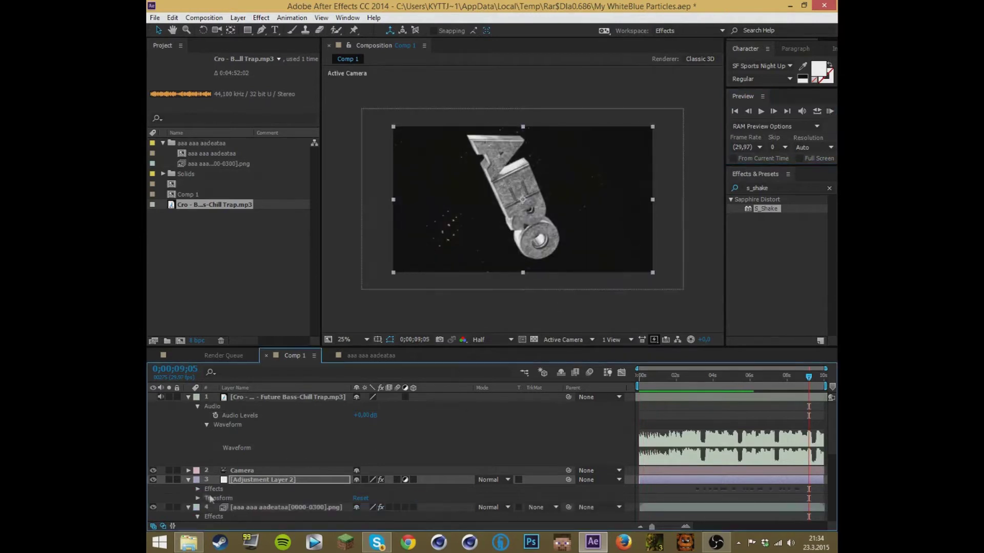
left_click(198, 489)
left_click(207, 406)
left_click(207, 425)
left_click_drag(365, 456, 374, 465)
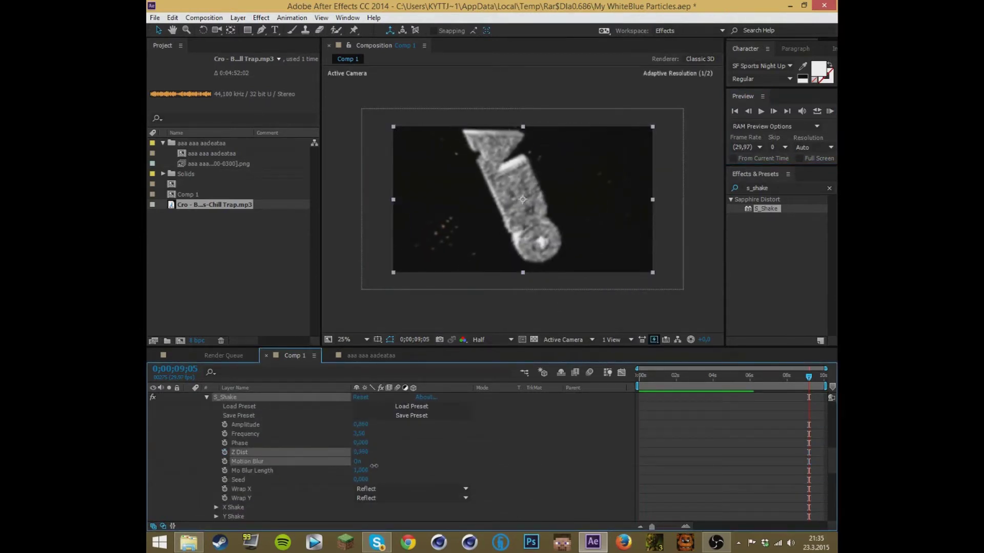
left_click(207, 397)
left_click(829, 111)
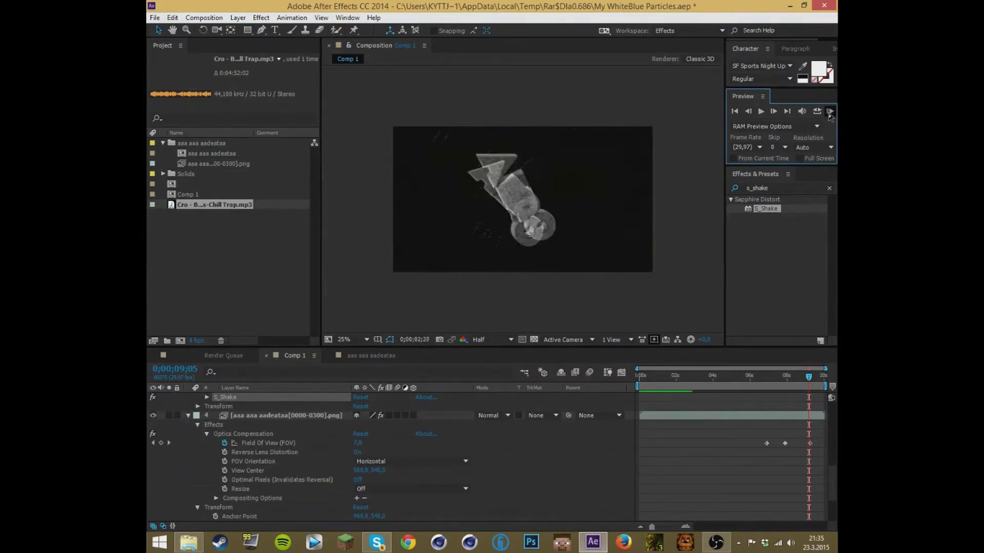
Apply the S_Glow effect to Adjustment Layer 2 and close its effect controls
left_click_drag(773, 189, 733, 194)
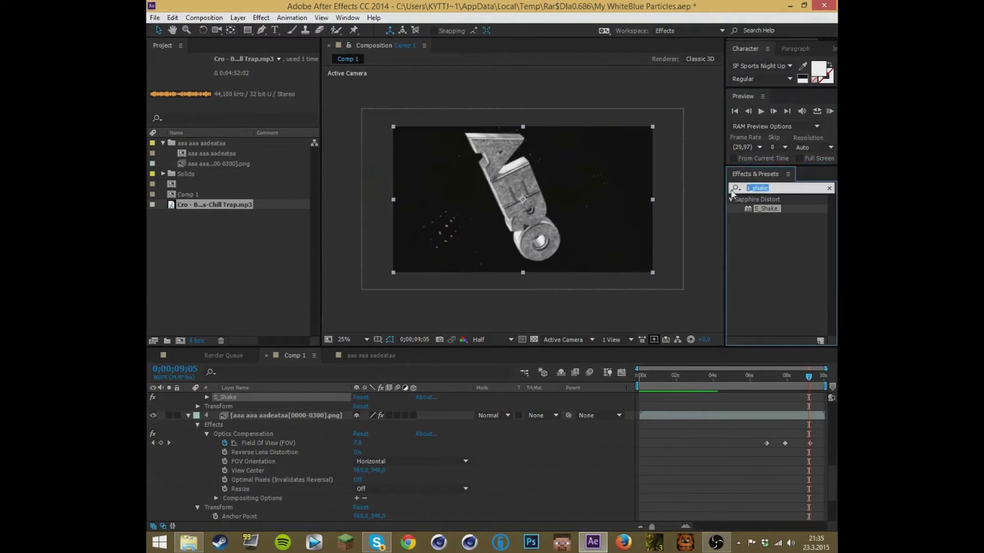
type("s_glow")
double_click(765, 209)
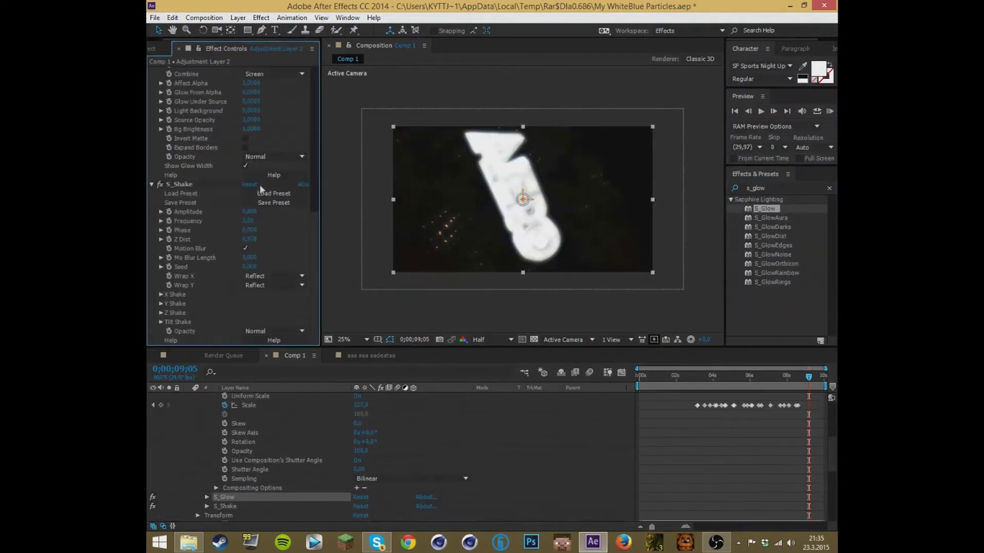
left_click(178, 48)
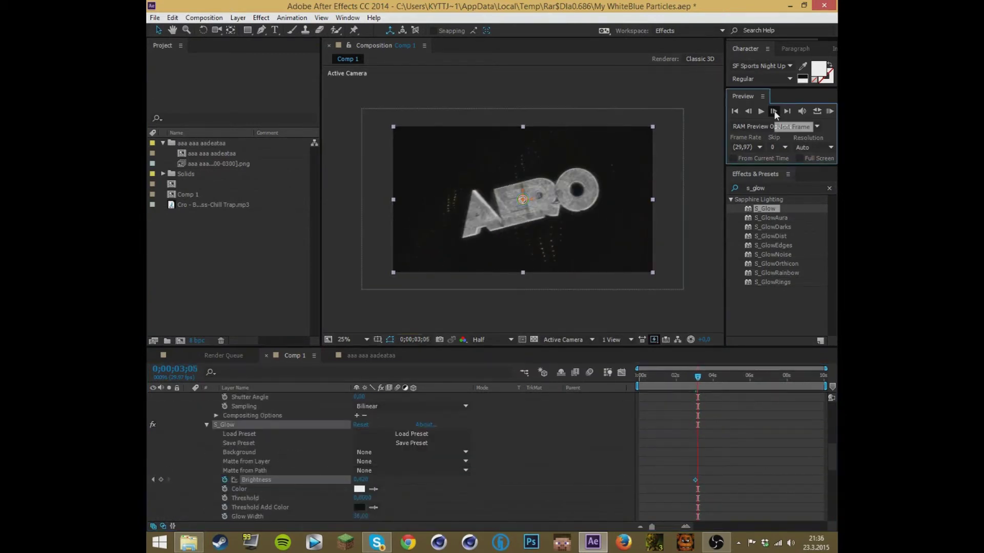
Keyframe the S_Glow Brightness as a short pulse ending at 3;10 and darken the glow color to gray
left_click_drag(360, 481, 359, 482)
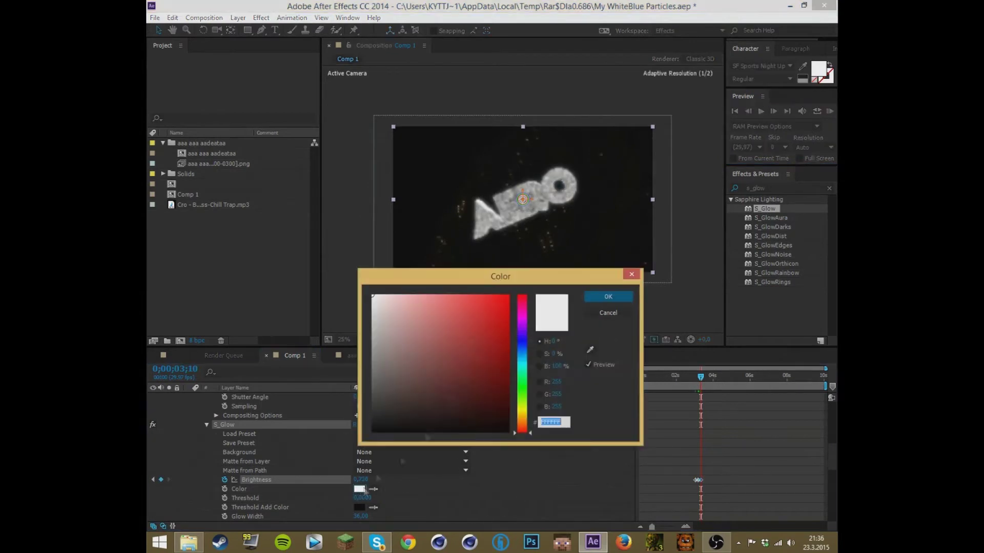
left_click_drag(529, 431, 529, 432)
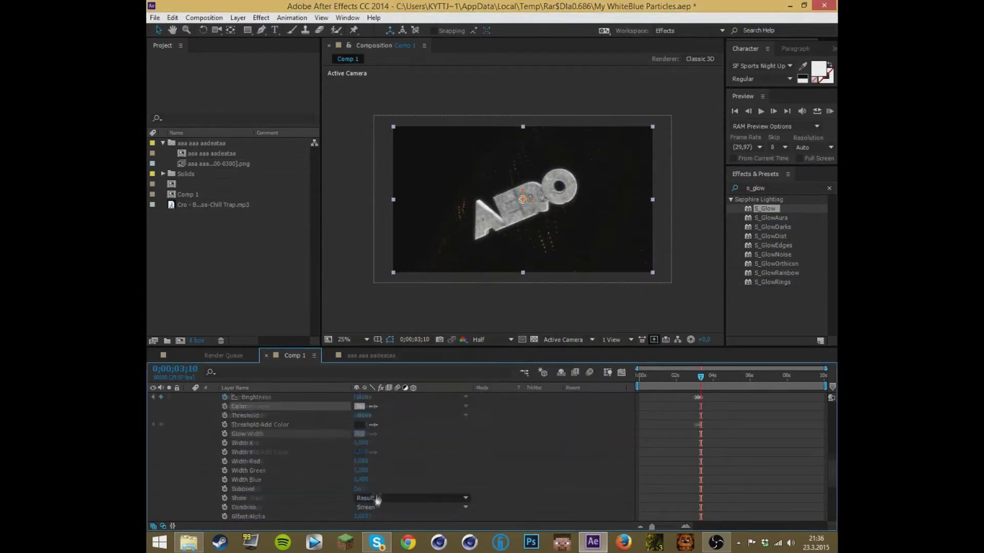
left_click(378, 499)
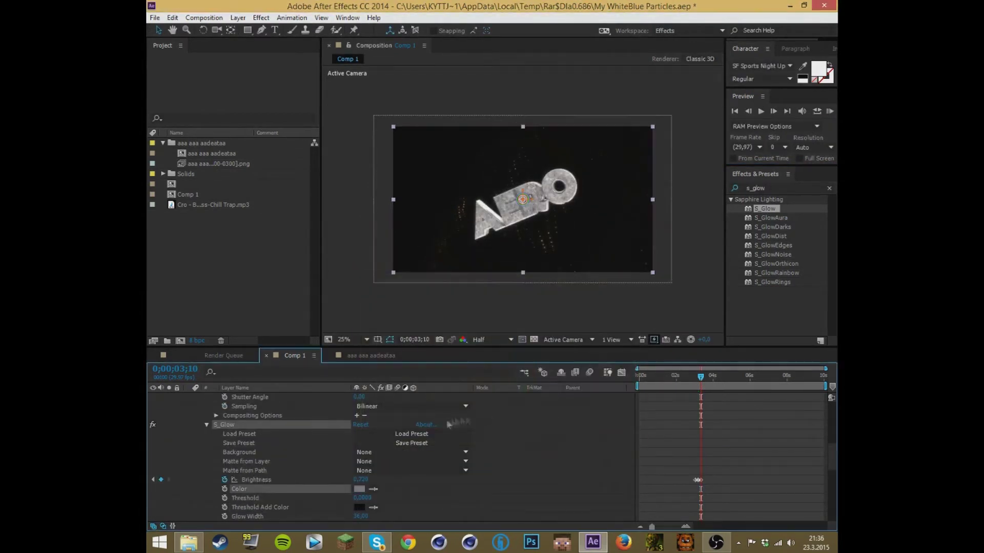
Repeat the S_Glow Brightness keyframes on the remaining beats up to about 8;16 and preview the glow
left_click_drag(711, 473, 693, 483)
scroll(707, 462, "up", 4)
left_click_drag(702, 378, 797, 379)
scroll(777, 410, "up", 2)
scroll(778, 409, "down", 3)
left_click(829, 110)
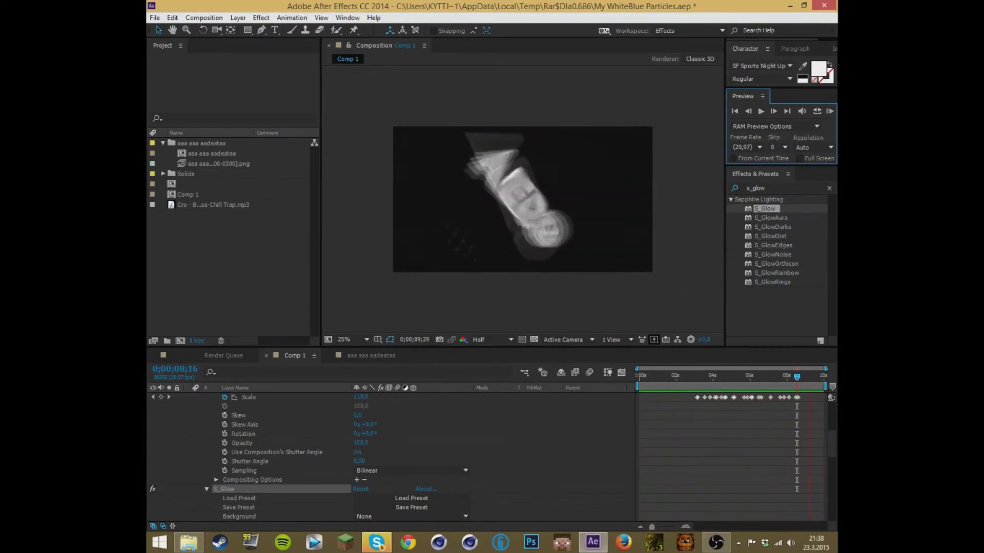
Stop the preview and collapse the adjustment layer's effect settings
key("space")
scroll(224, 496, "down", 2)
left_click(207, 433)
left_click(207, 434)
left_click(198, 434)
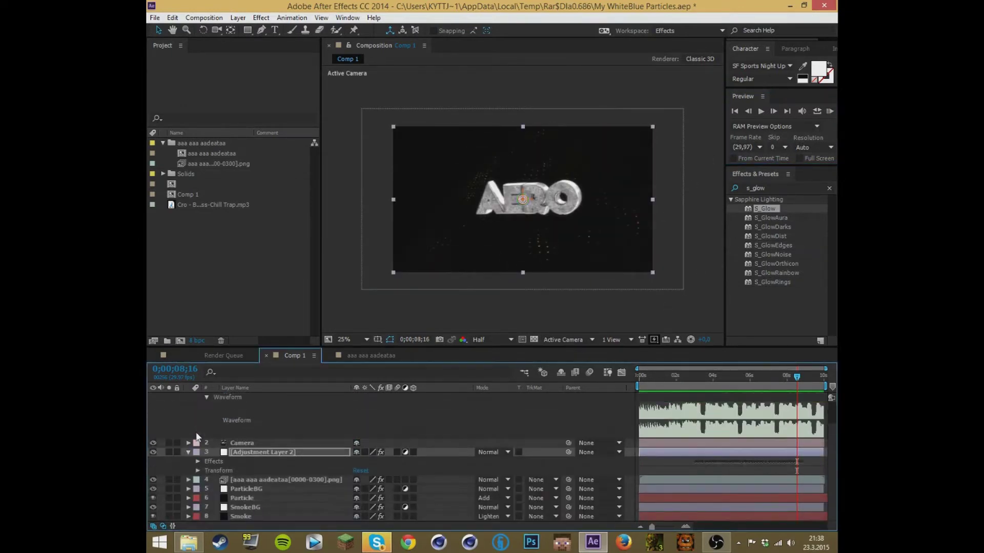
Spread the AERO layer's Field Of View keyframes from about 4 seconds to nearly the composition's end, and preview
left_click(188, 480)
scroll(188, 481, "down", 3)
left_click(227, 417)
left_click_drag(767, 426, 718, 436)
left_click_drag(810, 426, 821, 427)
left_click(831, 110)
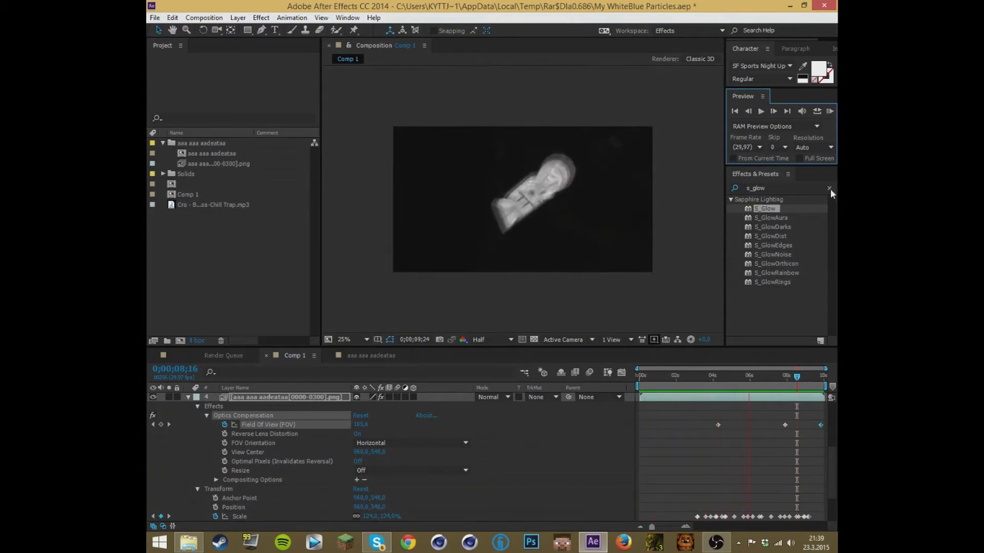
Delete Optics Compensation from the AERO image sequence layer and preview without it
left_click(232, 416)
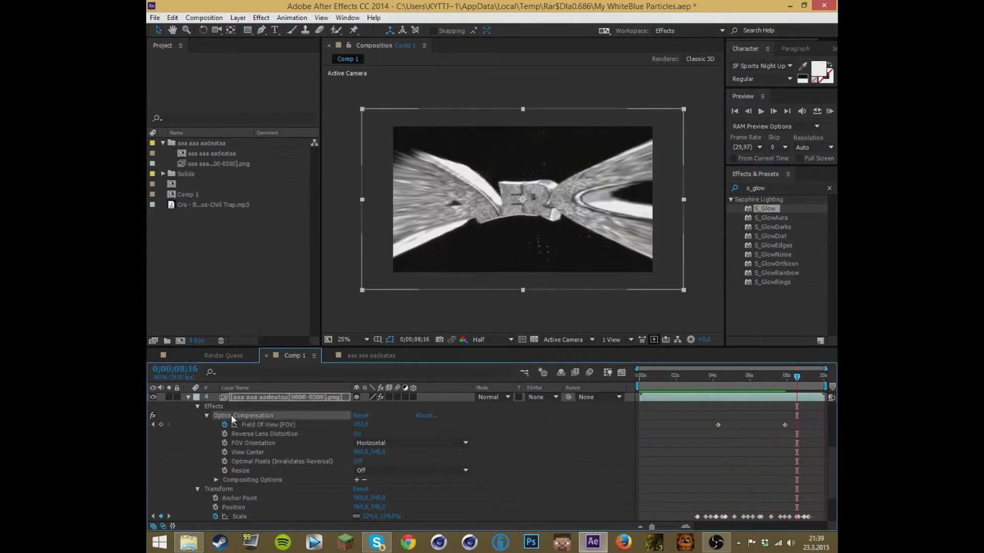
key("Delete")
left_click(830, 111)
Clear the effect search and apply the Bass & Treble audio effect to the music layer
left_click_drag(769, 188, 661, 185)
key("BackSpace")
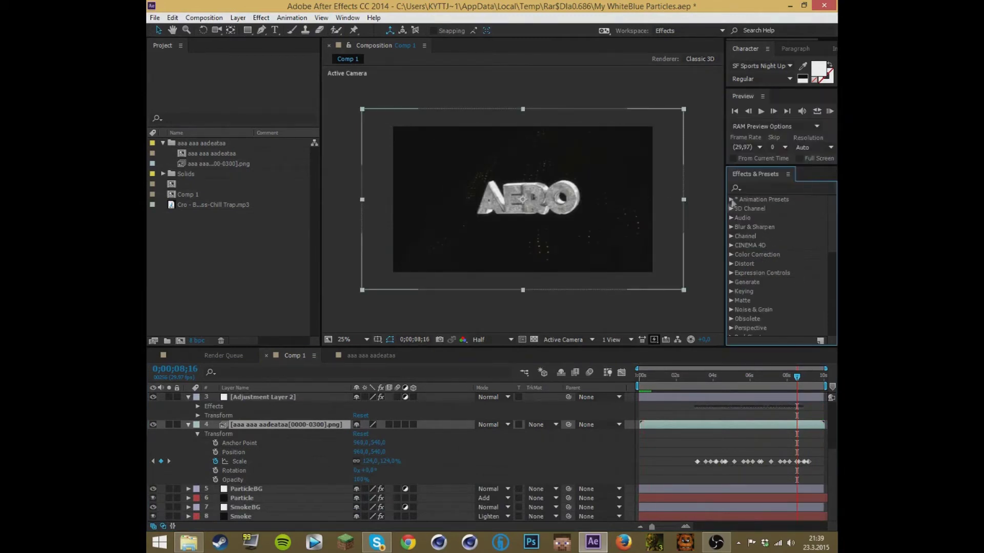
double_click(774, 236)
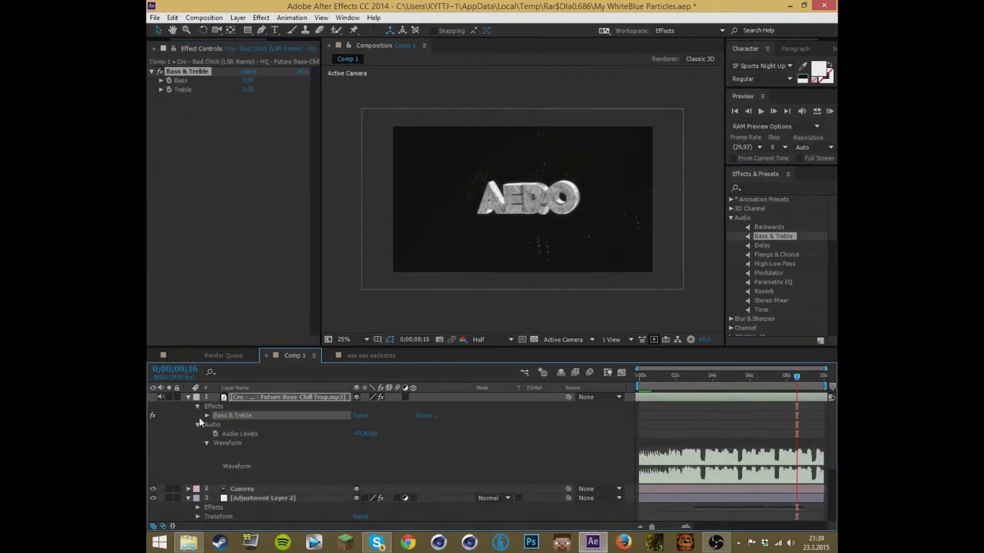
Start keyframing the music layer's Treble at the beginning of the composition and lower it there
left_click(639, 378)
left_click(224, 434)
left_click_drag(360, 434, 307, 434)
Add Treble keyframes at 9;07, with a value of 0.00, and at the composition's end by copying earlier ones, and preview
left_click_drag(684, 378, 810, 378)
key("ctrl+v")
left_click(671, 434)
key("ctrl+c")
key("ctrl+v")
left_click(829, 111)
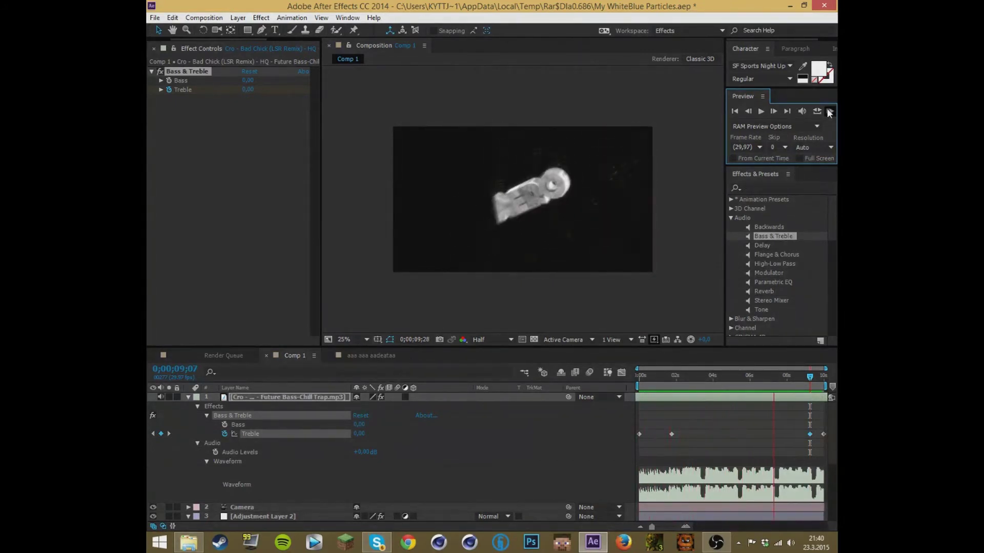
Find CC Radial Blur by searching "cc radial" and apply it to Adjustment Layer 2, expanding the layer's effects
left_click(584, 285)
scroll(735, 250, "down", 10)
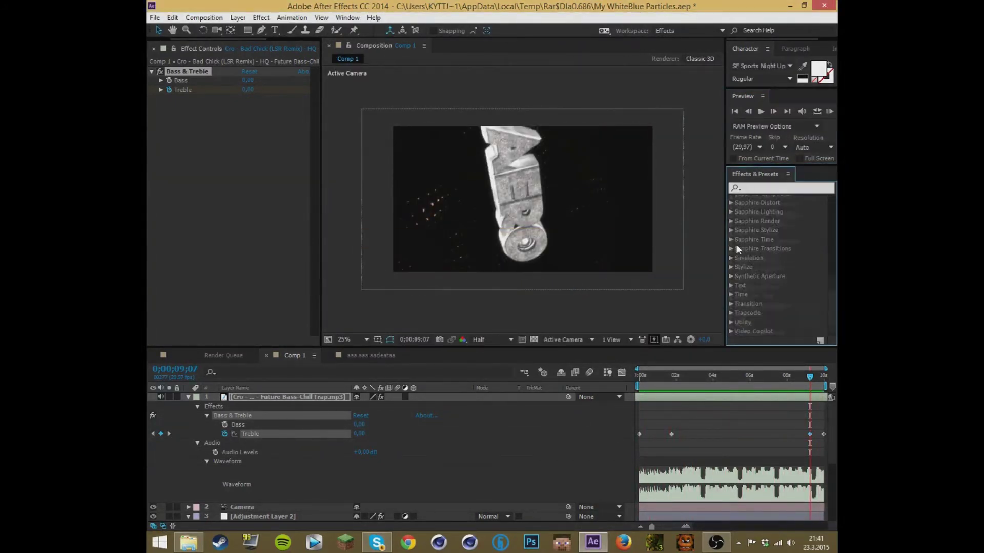
type("cc radial")
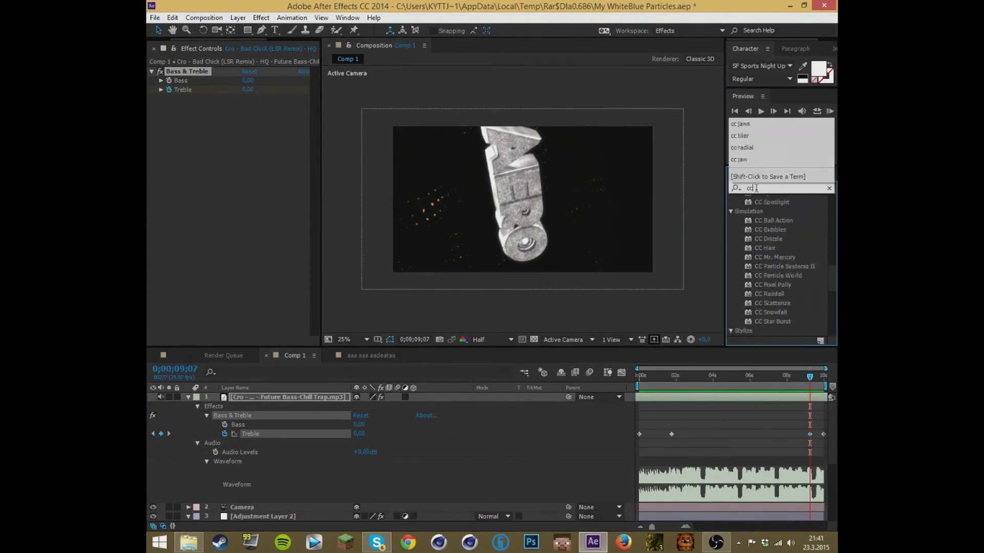
left_click(820, 112)
left_click(705, 377)
scroll(358, 433, "down", 1)
scroll(266, 419, "up", 1)
left_click_drag(774, 208, 287, 469)
left_click(264, 496)
left_click(197, 478)
Start keyframing the CC Radial Blur Amount at the beat after 3;14 and raise it a few frames further on
left_click(748, 111)
left_click(748, 111)
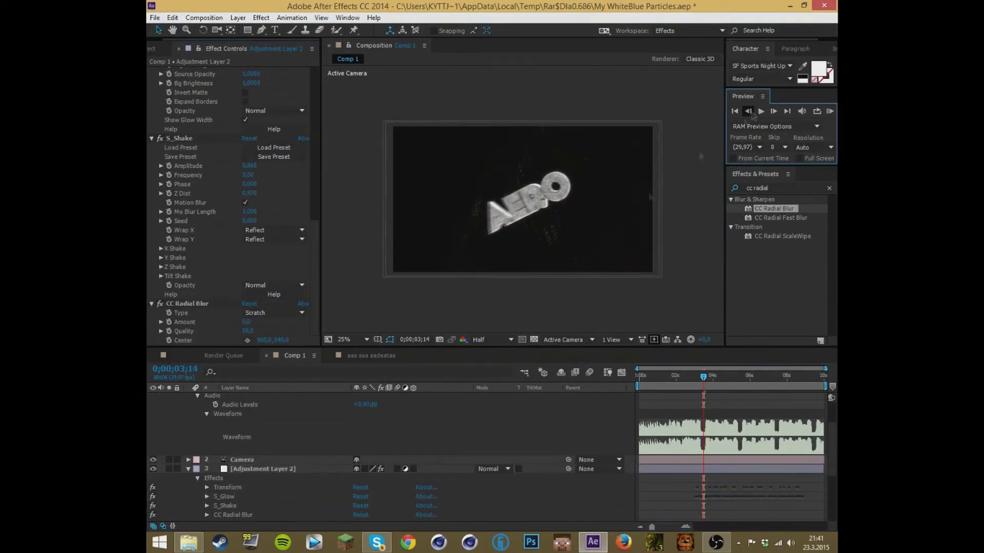
left_click(207, 515)
scroll(287, 491, "down", 2)
left_click(224, 489)
left_click(774, 111)
left_click(774, 111)
left_click(748, 113)
left_click_drag(356, 490, 370, 490)
Set the CC Radial Blur Amount back to 0 at 3;21 and run a RAM preview
left_click(774, 111)
left_click(774, 112)
left_click(774, 112)
left_click(358, 489)
type("0")
key("Return")
left_click(833, 110)
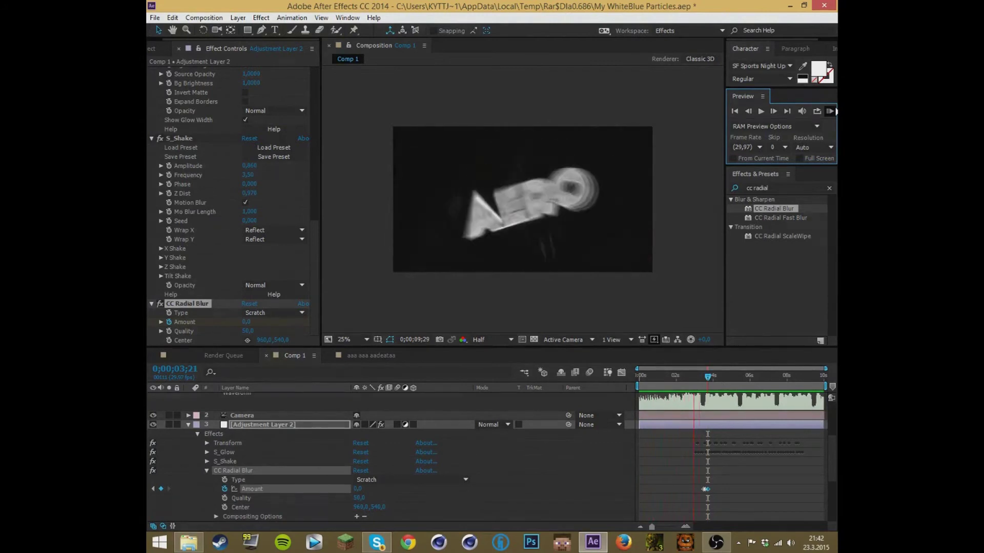
Copy the CC Radial Blur Amount keyframes to the beats at 5;04, 7;04 and just after 9 seconds, previewing between them
left_click(753, 473)
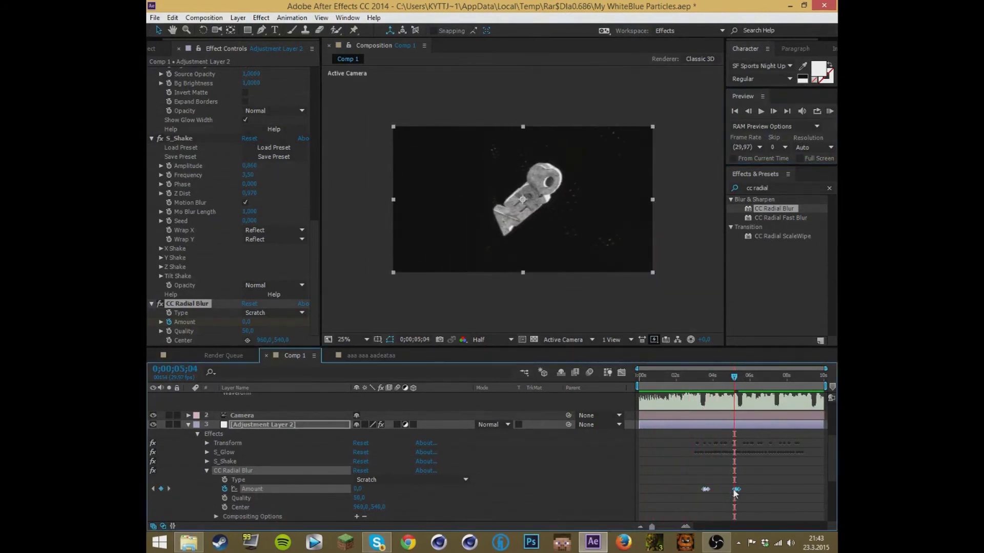
left_click(830, 110)
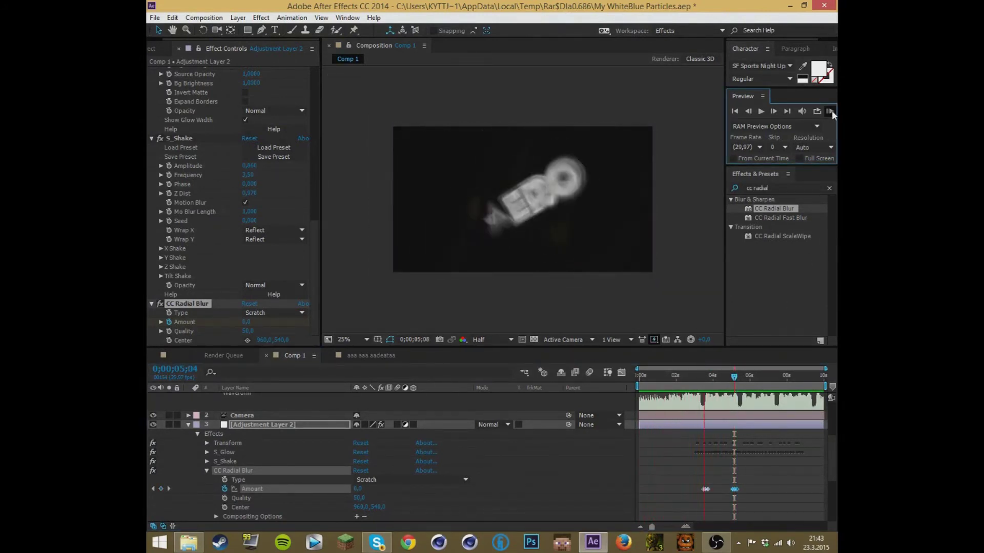
key("space")
left_click(771, 376)
key("ctrl+v")
left_click(830, 111)
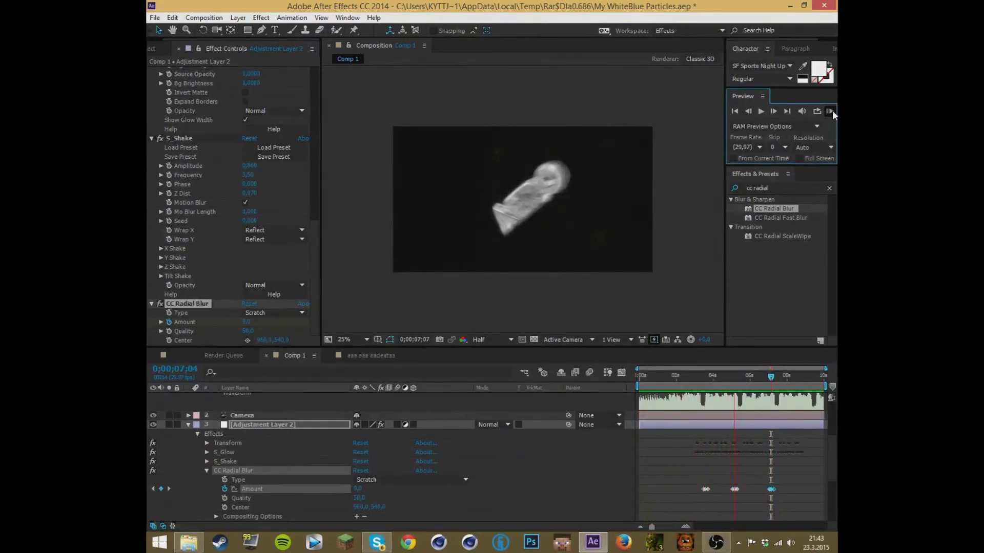
key("space")
left_click(808, 377)
key("ctrl+v")
Find CC Tiler by searching "cc tiler", apply it to Adjustment Layer 2 and expand its properties
left_click(737, 193)
type("cc tiler")
left_click_drag(765, 208, 294, 425)
left_click(207, 470)
left_click(207, 480)
Start keyframing the CC Tiler Scale at 3;04 and lower it sharply one frame further on
left_click(246, 416)
left_click_drag(710, 377, 695, 378)
left_click(775, 112)
left_click(775, 112)
left_click(775, 112)
left_click(775, 112)
left_click(748, 112)
scroll(228, 464, "down", 1)
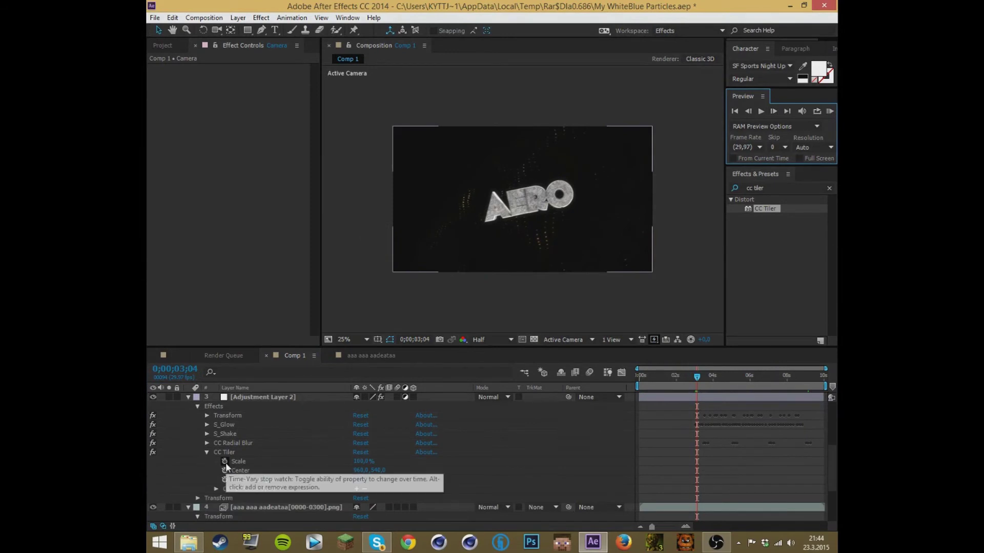
left_click(225, 461)
left_click(773, 112)
left_click_drag(364, 461, 318, 467)
Set the CC Tiler Scale back to 100% at 3;16 and run a RAM preview
left_click_drag(698, 377, 704, 377)
left_click(363, 462)
type("100")
key("Return")
left_click(830, 111)
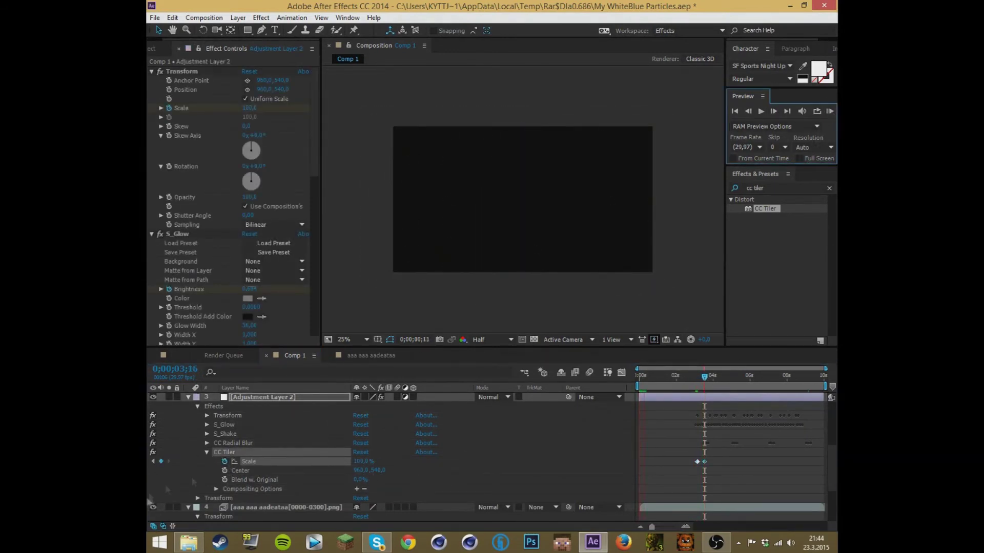
Create a black solid and shift it in time so that it starts at 3;05
right_click(199, 439)
mouse_move(226, 323)
left_click(358, 349)
left_click(515, 369)
scroll(703, 426, "down", 3)
left_click_drag(704, 377, 698, 379)
left_click(748, 112)
left_click(772, 112)
scroll(706, 397, "up", 4)
left_click_drag(707, 397, 739, 397)
Find CC Jaws by searching "cc jaw" and apply it to Black Solid 2
type("c")
left_click_drag(767, 189, 702, 194)
type("cc jaw")
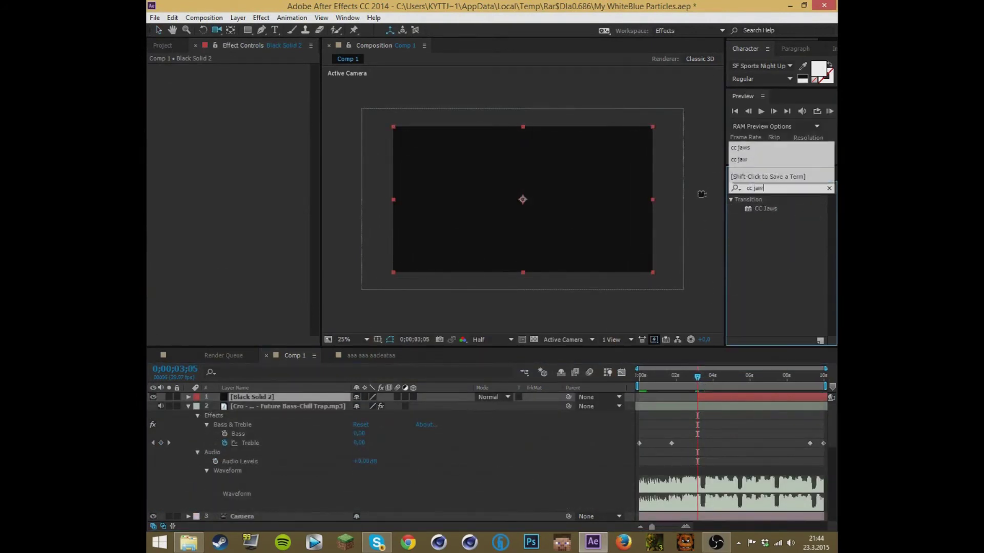
left_click_drag(765, 209, 258, 397)
Set the solid's CC Jaws Completion to 84% and Height to 0%, and shift the layer's start to 3;03
left_click_drag(233, 85, 270, 82)
left_click_drag(251, 128, 240, 127)
left_click_drag(253, 78, 260, 77)
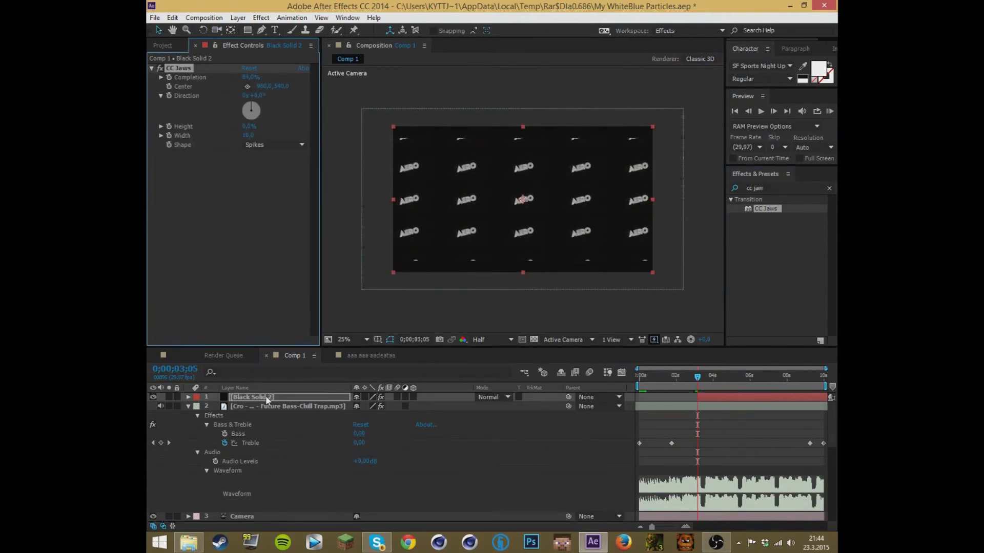
left_click_drag(702, 397, 701, 397)
left_click_drag(697, 377, 695, 377)
left_click(772, 111)
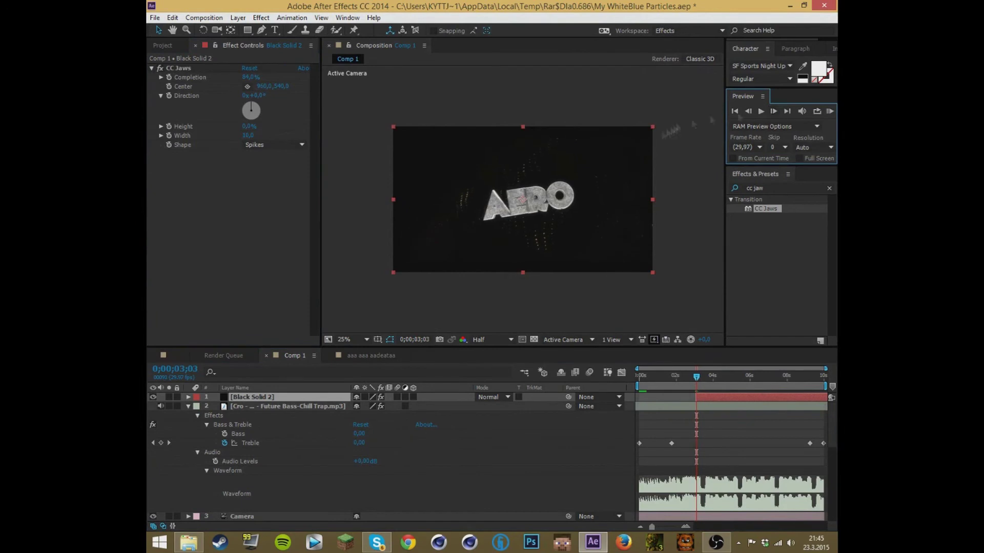
Expand CC Jaws on Black Solid 2 and keyframe its Completion from 3;03, with 75% at 3;05
left_click(188, 397)
left_click(197, 406)
left_click(206, 416)
mouse_move(358, 424)
left_mouse_down()
mouse_move(321, 425)
mouse_move(374, 423)
mouse_move(354, 425)
left_mouse_up()
left_click(224, 425)
left_click(774, 111)
left_click(774, 111)
Create another black solid and trim it to about the first second of the composition
right_click(212, 430)
mouse_move(246, 314)
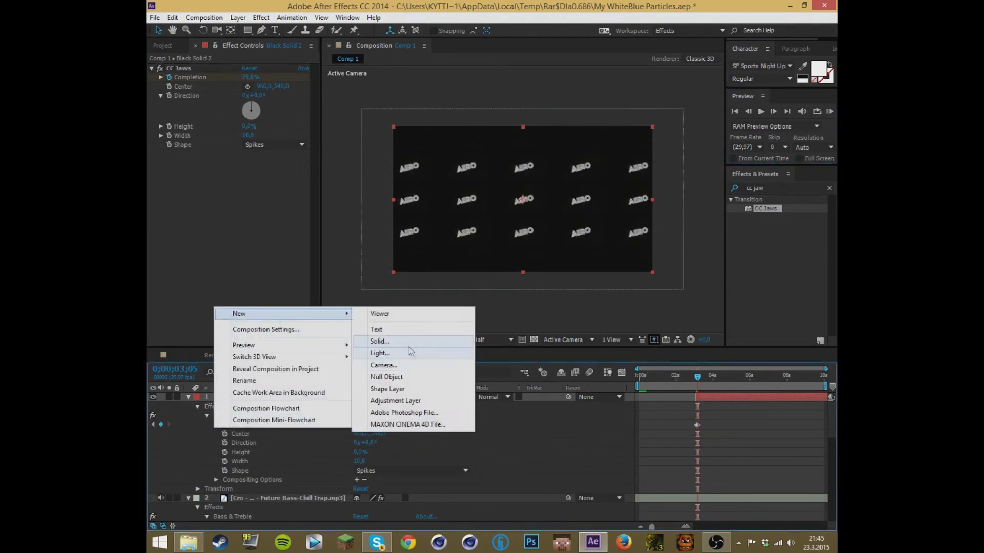
left_click(405, 340)
key("Return")
left_click_drag(826, 397, 660, 397)
left_click(644, 377)
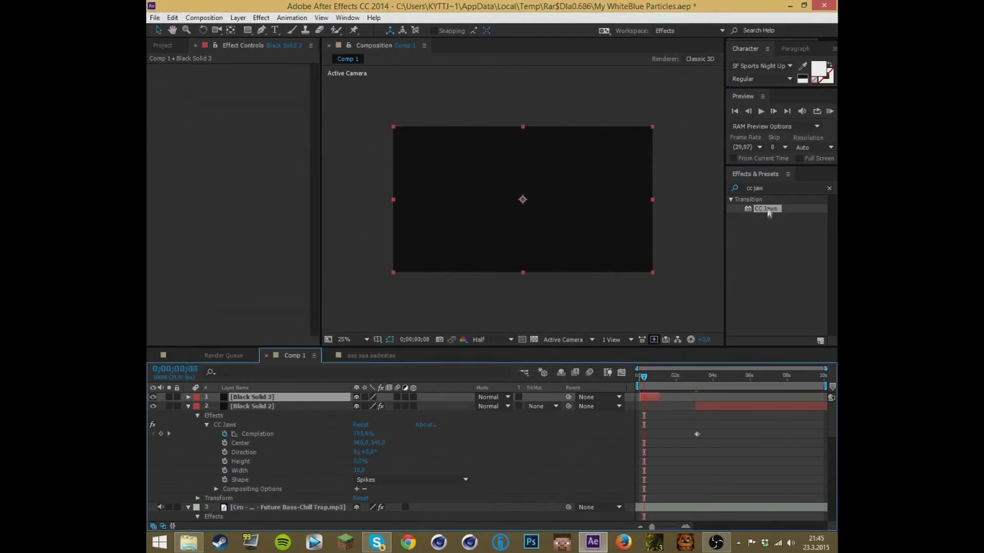
Apply CC Jaws to Black Solid 3 and set its Height to 0% and Width to 2
left_click_drag(766, 209, 247, 398)
left_click(188, 397)
left_click(198, 407)
left_click(207, 416)
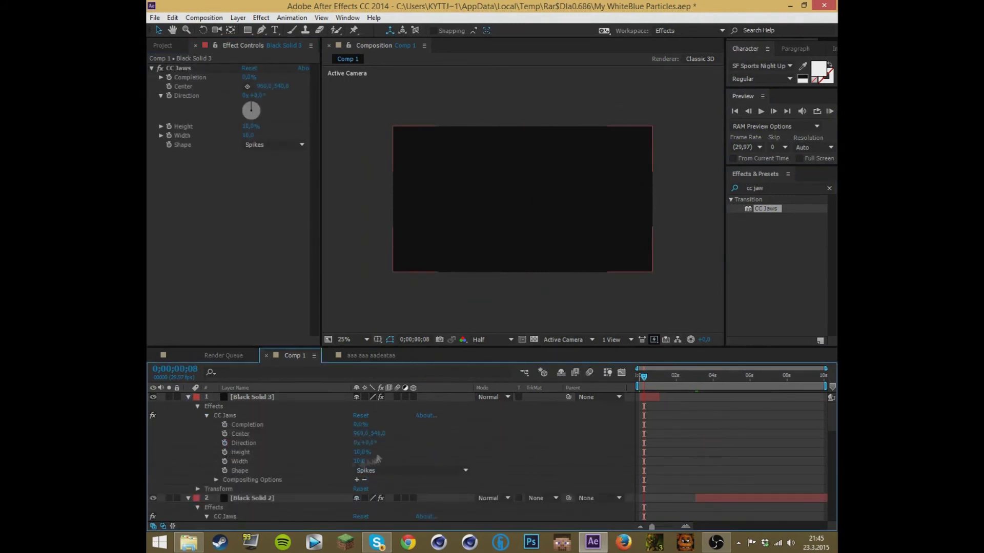
left_click_drag(361, 453, 339, 452)
left_click_drag(358, 462, 287, 461)
Keyframe the CC Jaws Completion on Black Solid 3 from 0% at the composition's start to 100% at 0;29
left_click_drag(644, 377, 640, 377)
left_click(224, 425)
left_click_drag(360, 425, 428, 426)
Duplicate Black Solid 3 and move the copy to the end of the composition
left_click(206, 398)
key("ctrl+d")
left_click_drag(648, 399, 814, 406)
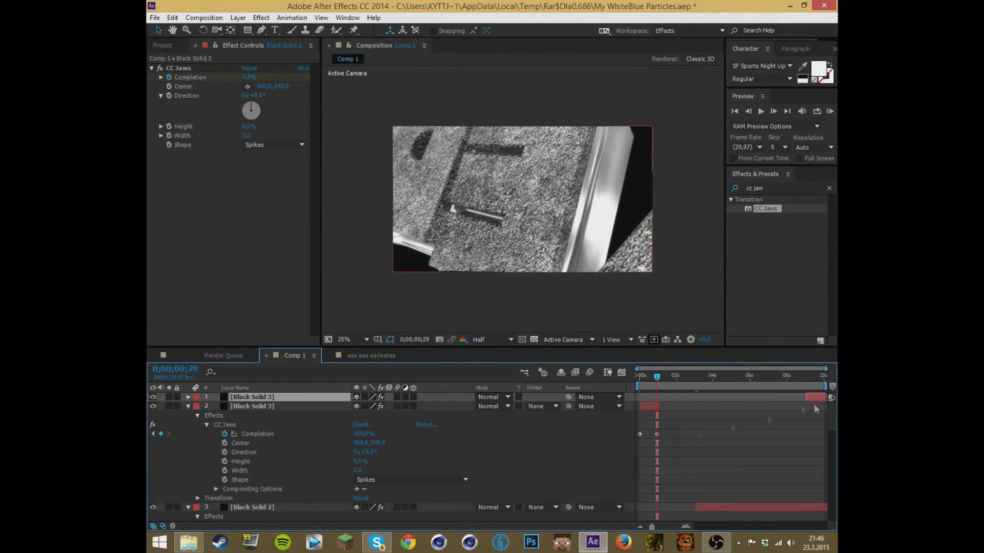
Copy the 100% Completion keyframe of Black Solid 3 to 9;03 and the 0% one to 9;29
left_click(814, 409)
left_click(807, 380)
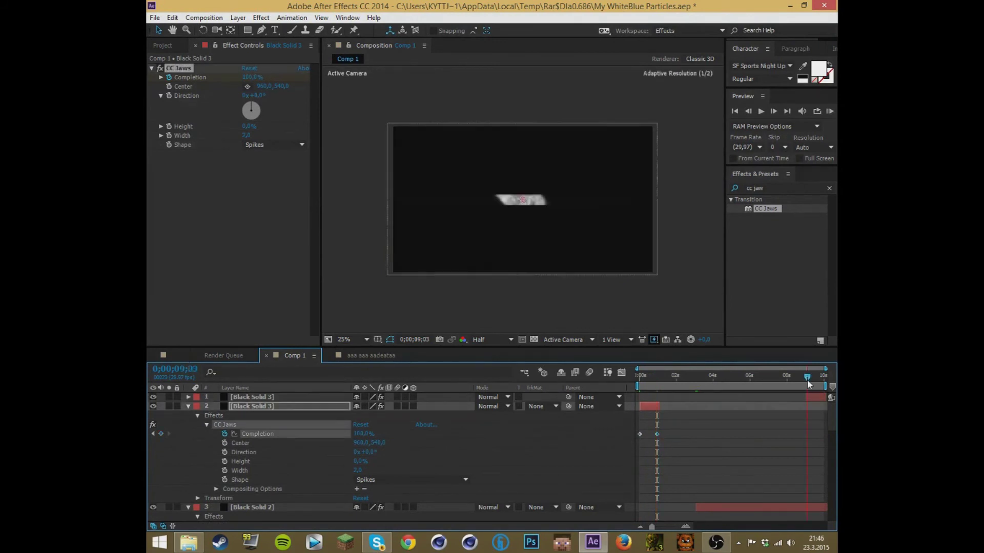
left_click(764, 449)
left_click(657, 434)
key("ctrl+c")
key("ctrl+v")
left_click(640, 434)
left_click_drag(807, 377, 827, 383)
key("ctrl+v")
Run a RAM preview of the whole intro with the opening and closing jaws
left_click(830, 111)
left_click(598, 545)
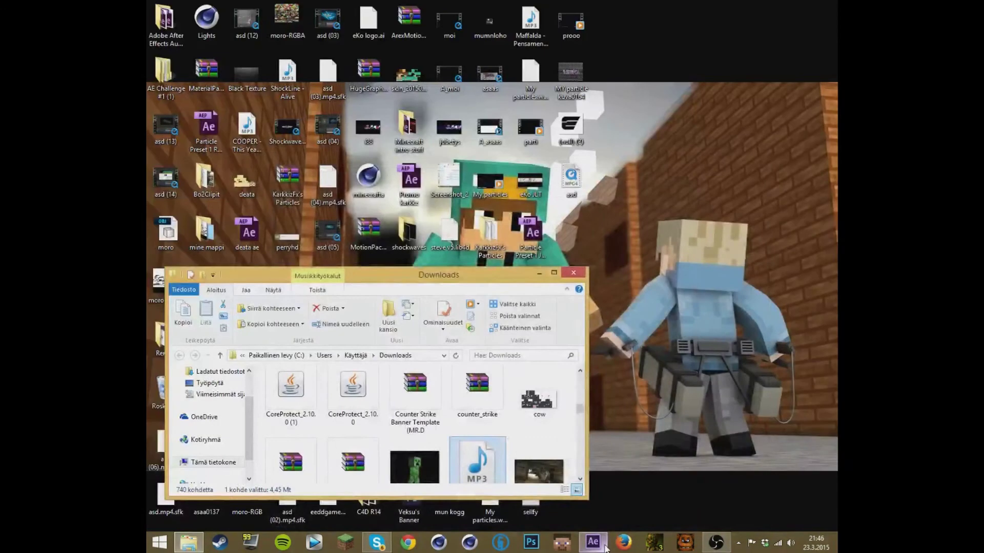
left_click(605, 547)
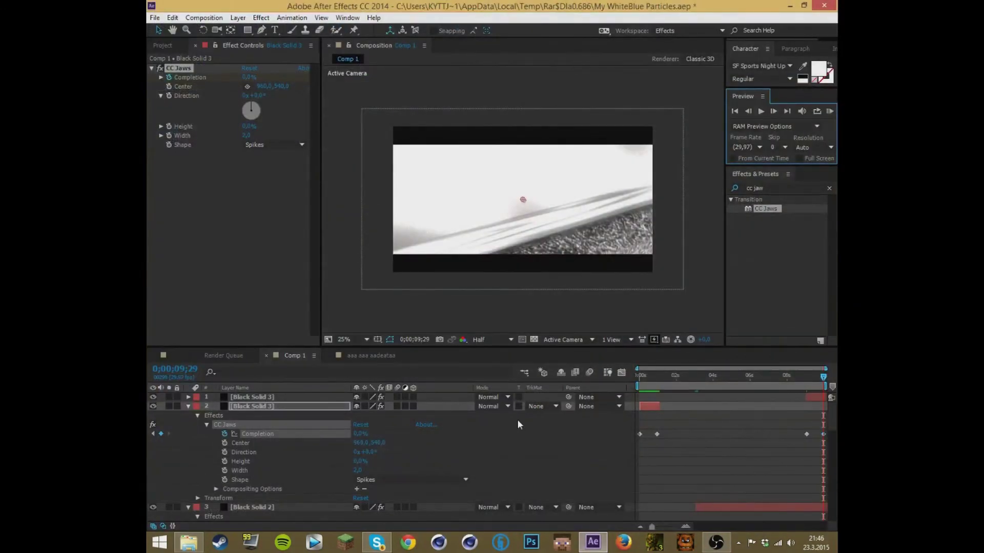
left_click(829, 111)
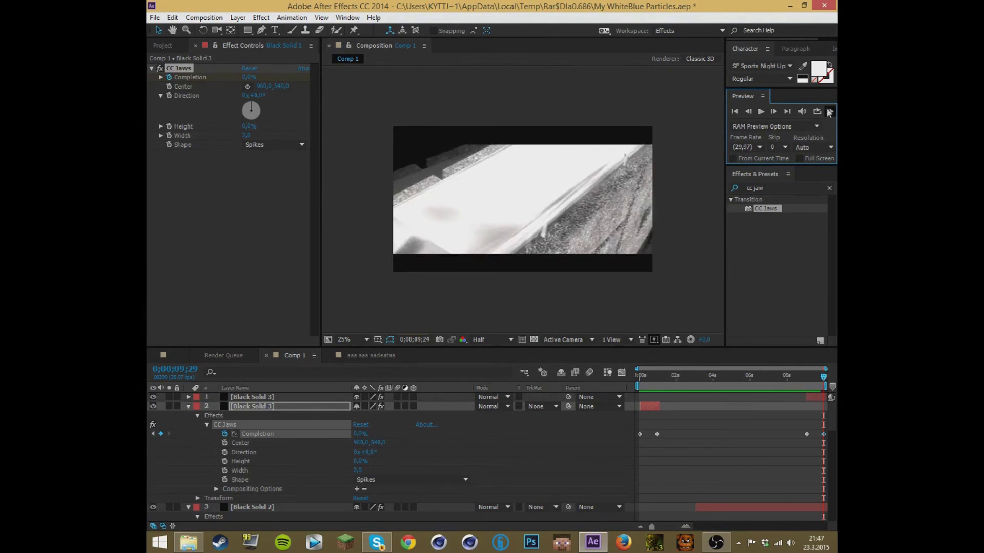
Nudge the two closing Completion keyframes of the lower Black Solid 3 slightly later and preview the result
mouse_move(823, 434)
left_mouse_down()
mouse_move(811, 439)
mouse_move(823, 435)
left_mouse_up()
left_click(823, 110)
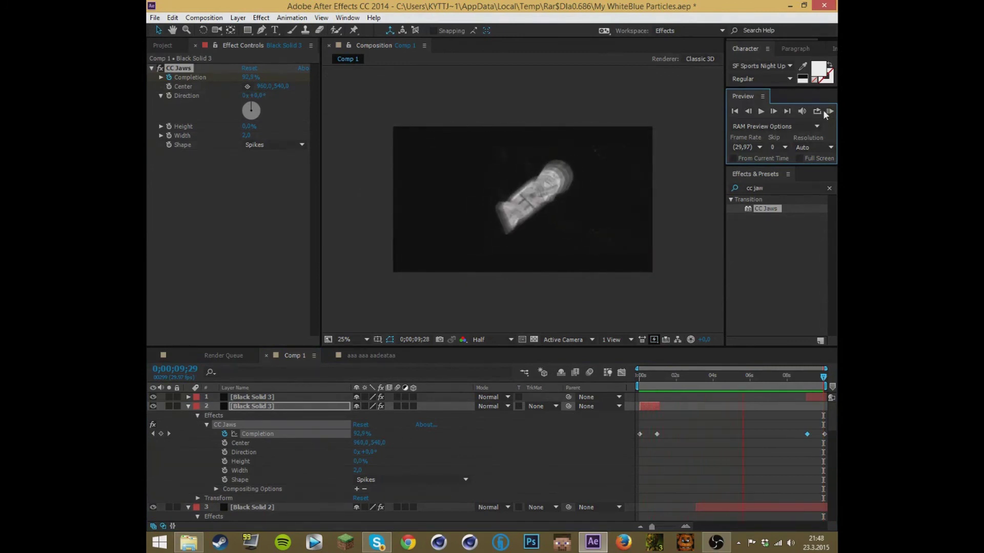
left_click(822, 110)
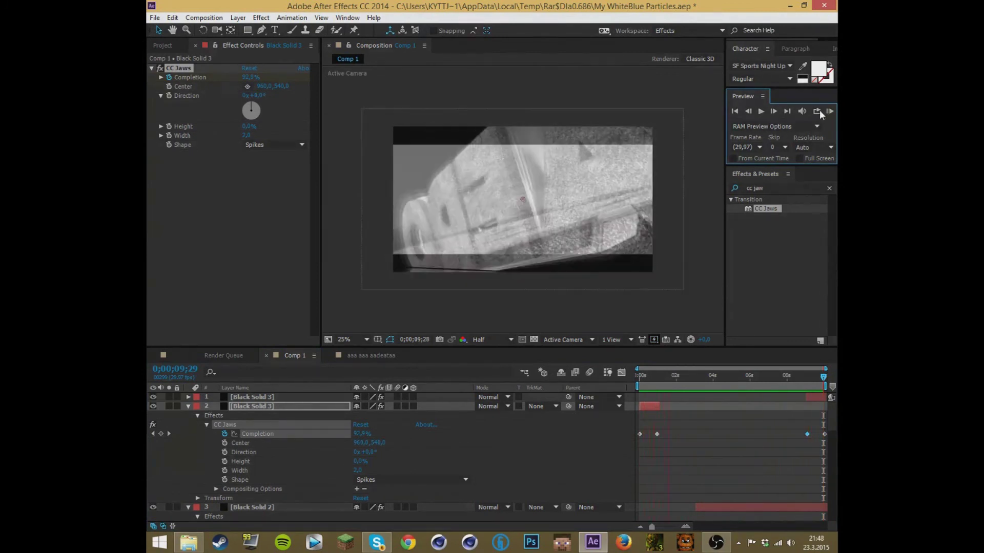
Check the last Completion keyframe's value on the lower Black Solid 3 and adjust the timing of the keyframe before it
double_click(823, 435)
left_click(547, 308)
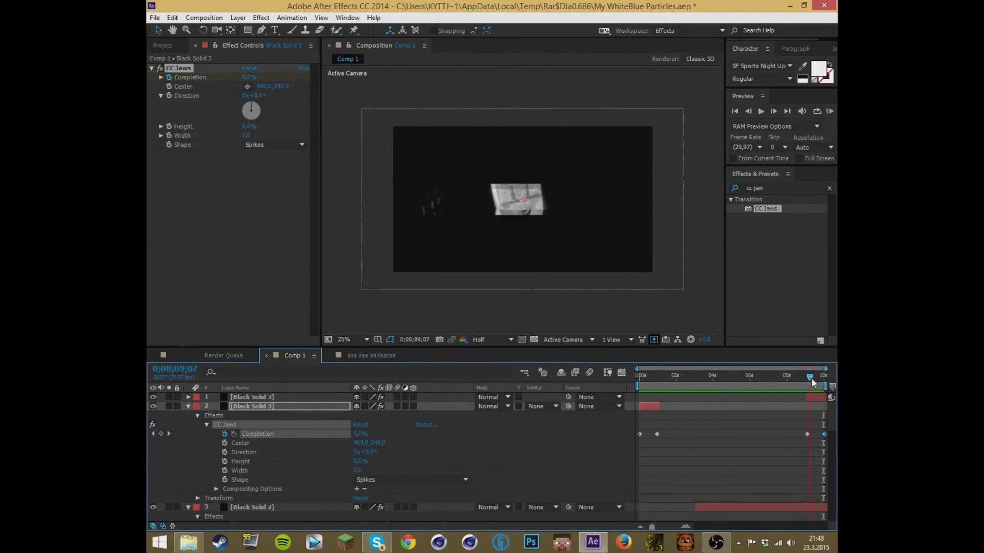
left_click(815, 443)
left_click_drag(803, 434, 808, 434)
left_click(809, 378)
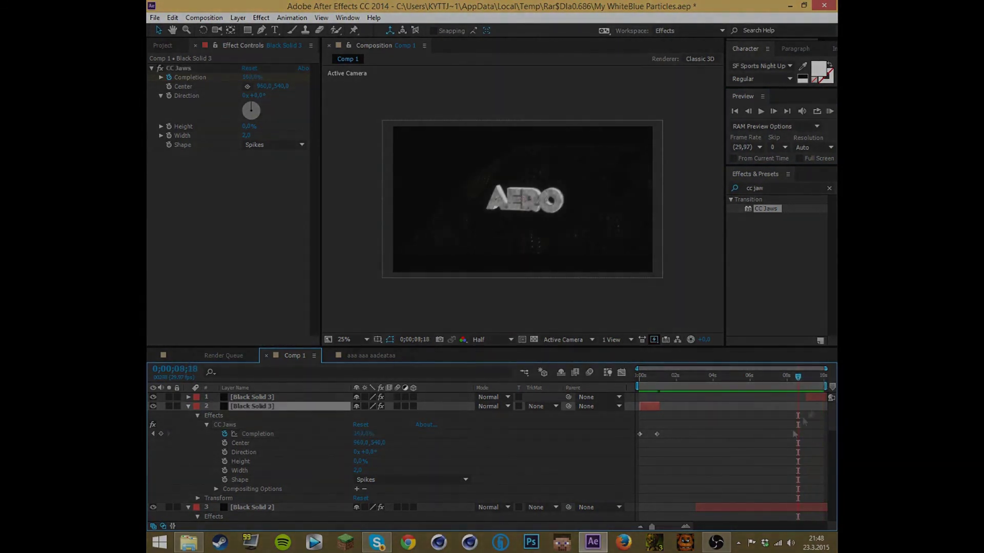
Expand the effects of the Black Solid 3 copy at the composition's end down to its Completion keyframes
left_click(235, 398)
left_click(188, 398)
left_click(197, 434)
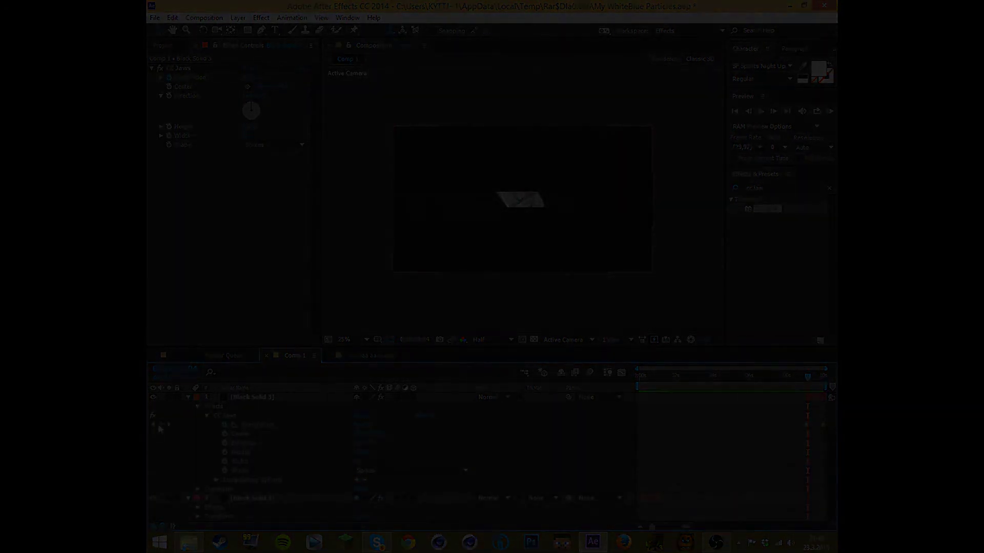